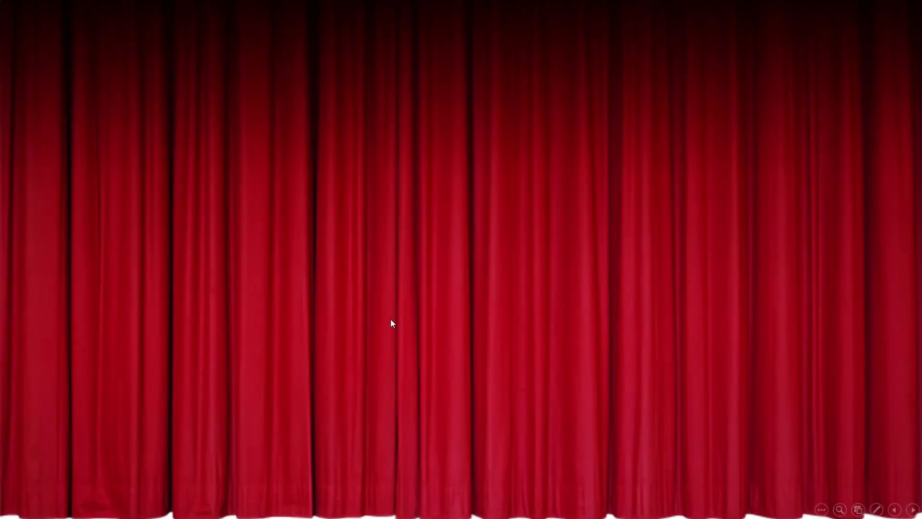
Advance the slideshow through the Curtains transitions to the spotlit stage and the next closed-curtain slide.
{"action": "left_click", "coordinate": [391, 319]}
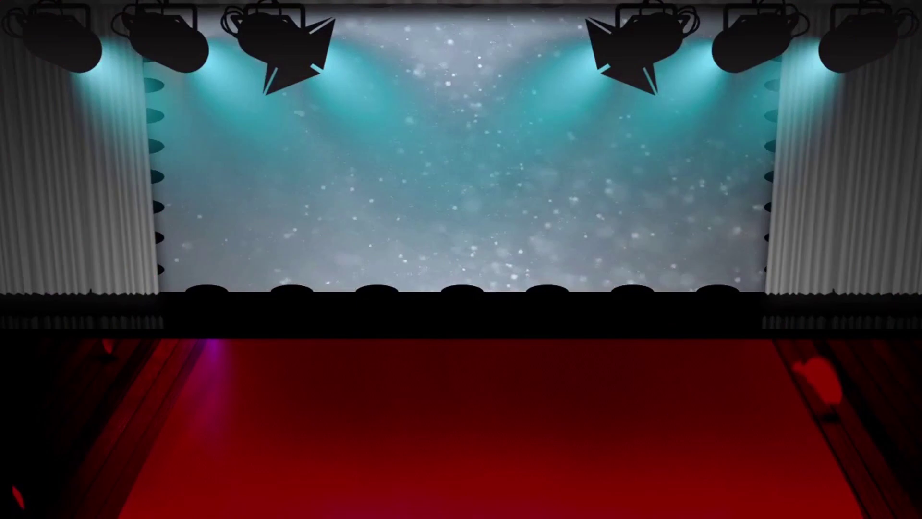
{"action": "left_click", "coordinate": [392, 320]}
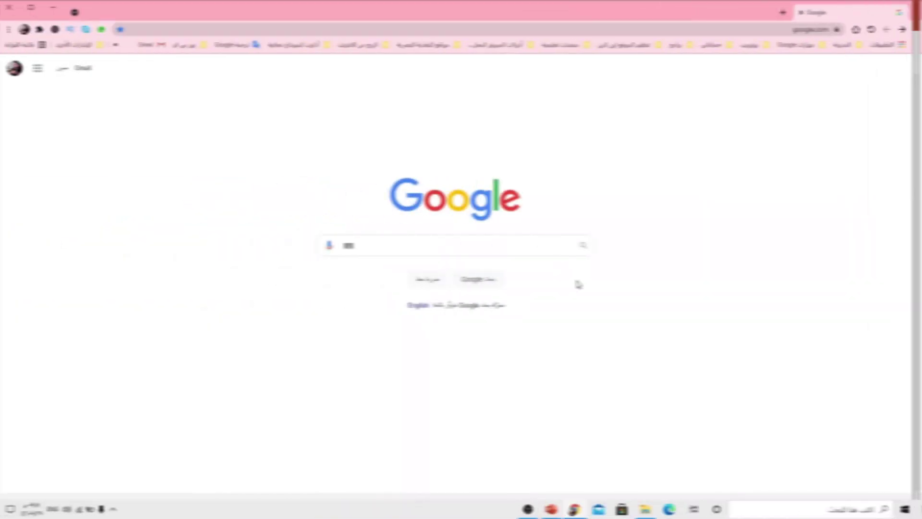
Maximize the browser, search Google for 'stage video background', and browse the results.
{"action": "left_click", "coordinate": [37, 9]}
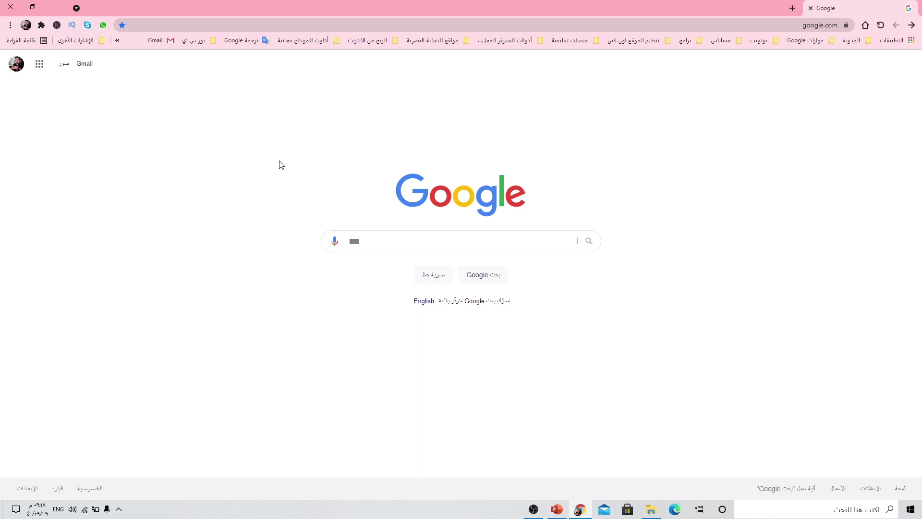
{"action": "type", "text": "stage video background"}
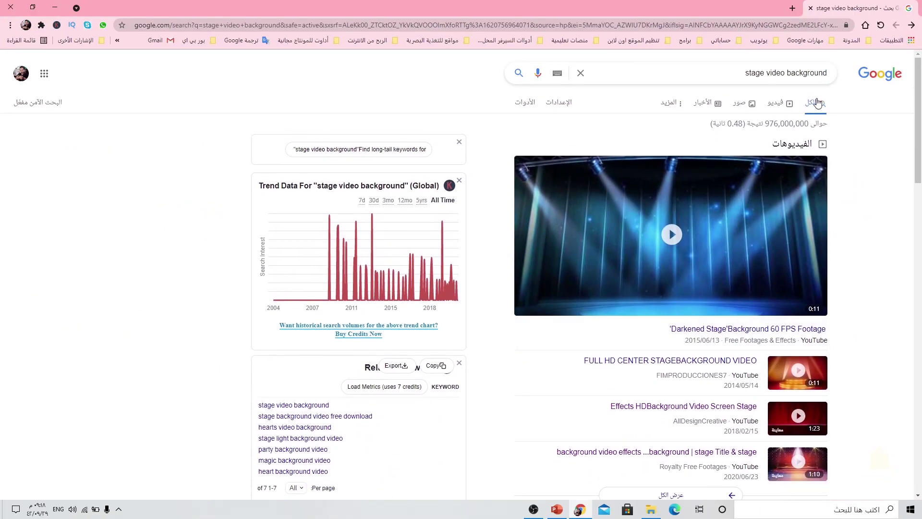
{"action": "scroll", "coordinate": [807, 144], "scroll_direction": "down", "scroll_amount": 2}
{"action": "scroll", "coordinate": [778, 192], "scroll_direction": "down", "scroll_amount": 2}
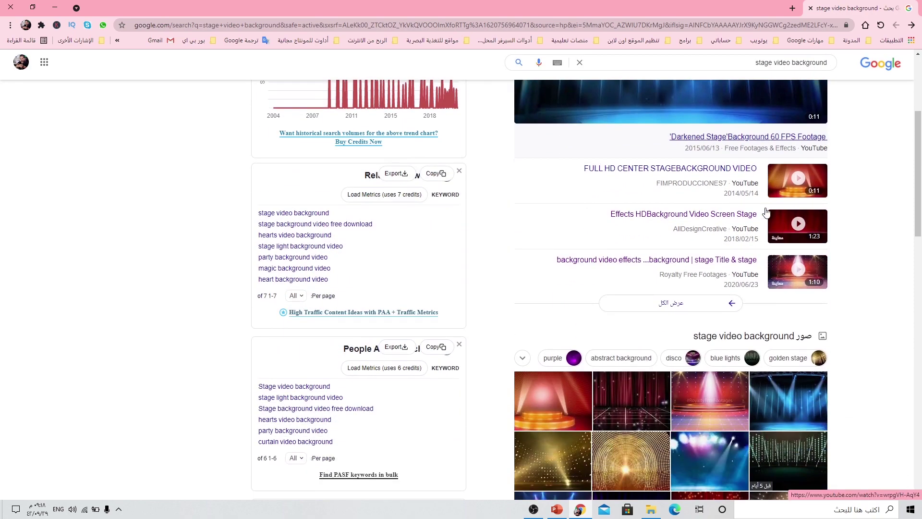
{"action": "scroll", "coordinate": [766, 212], "scroll_direction": "down", "scroll_amount": 4}
{"action": "scroll", "coordinate": [766, 212], "scroll_direction": "down", "scroll_amount": 5}
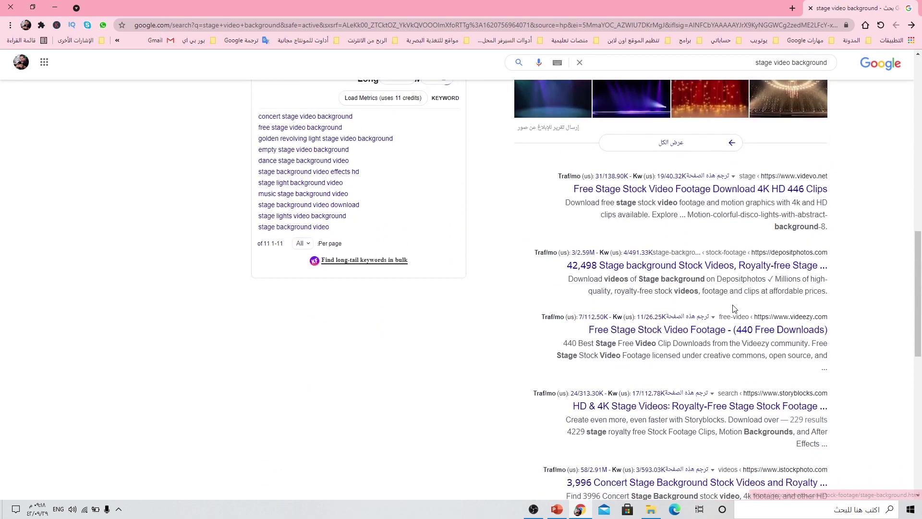
{"action": "scroll", "coordinate": [720, 255], "scroll_direction": "up", "scroll_amount": 5}
{"action": "scroll", "coordinate": [720, 255], "scroll_direction": "up", "scroll_amount": 5}
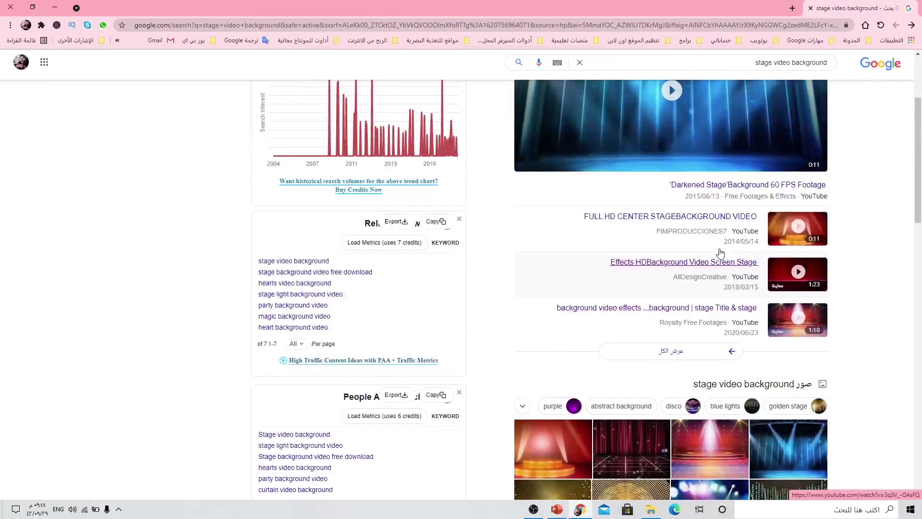
{"action": "scroll", "coordinate": [721, 254], "scroll_direction": "up", "scroll_amount": 3}
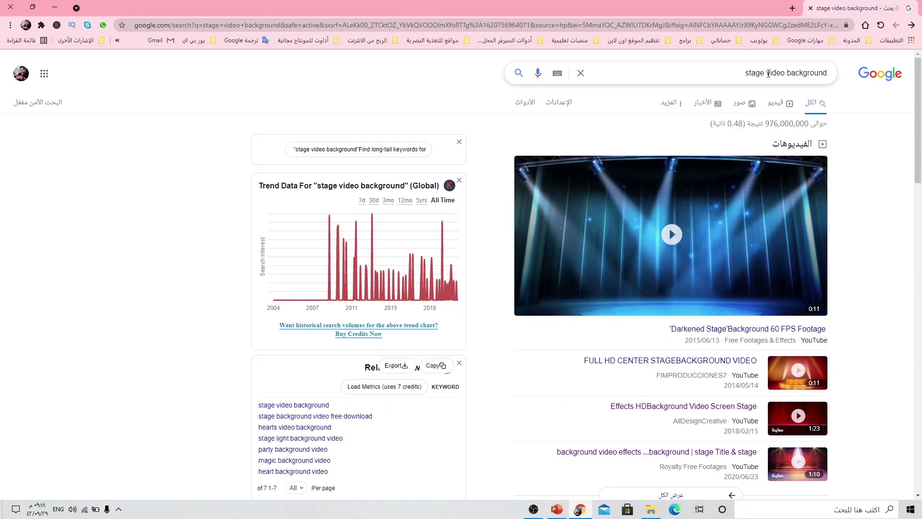
Switch to the Videos results for the search.
{"action": "left_click", "coordinate": [775, 107]}
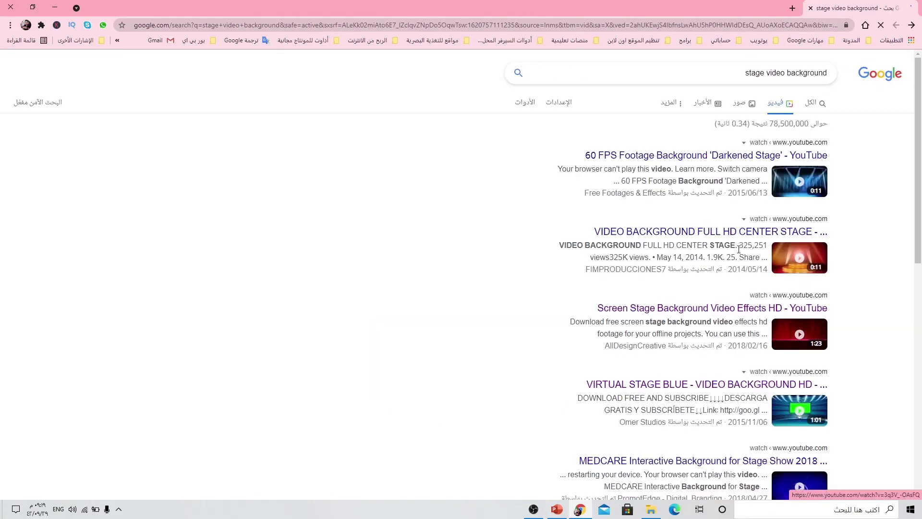
{"action": "scroll", "coordinate": [739, 250], "scroll_direction": "down", "scroll_amount": 3}
{"action": "scroll", "coordinate": [738, 244], "scroll_direction": "up", "scroll_amount": 3}
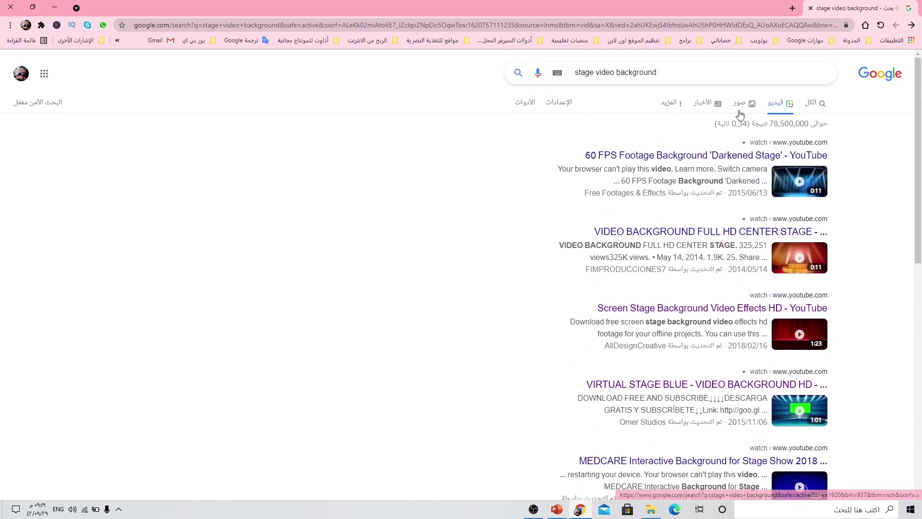
Switch to the Images results for 'stage video background' and browse them.
{"action": "left_click", "coordinate": [742, 110]}
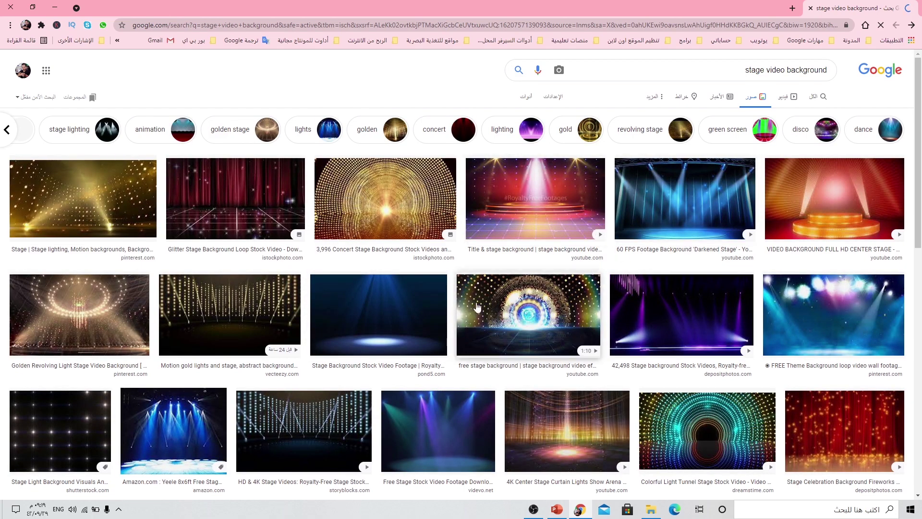
{"action": "scroll", "coordinate": [481, 323], "scroll_direction": "down", "scroll_amount": 2}
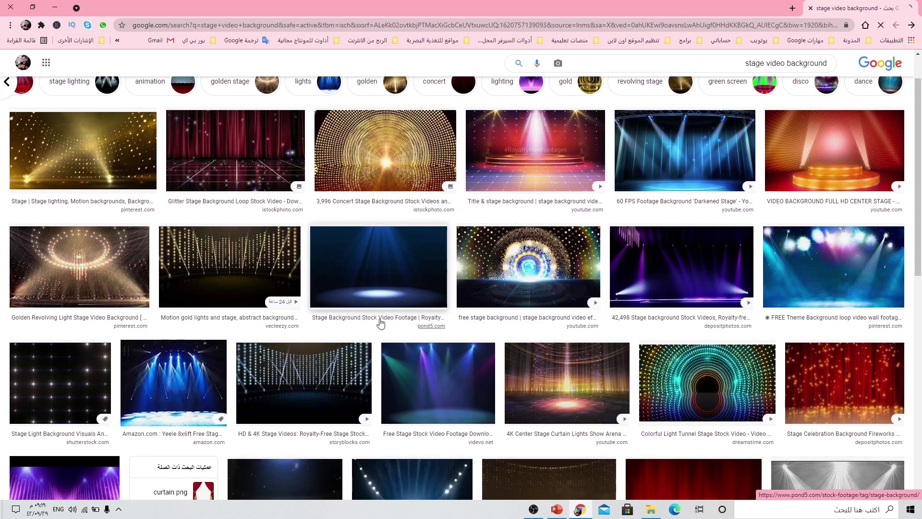
{"action": "scroll", "coordinate": [411, 369], "scroll_direction": "down", "scroll_amount": 2}
{"action": "scroll", "coordinate": [410, 368], "scroll_direction": "up", "scroll_amount": 5}
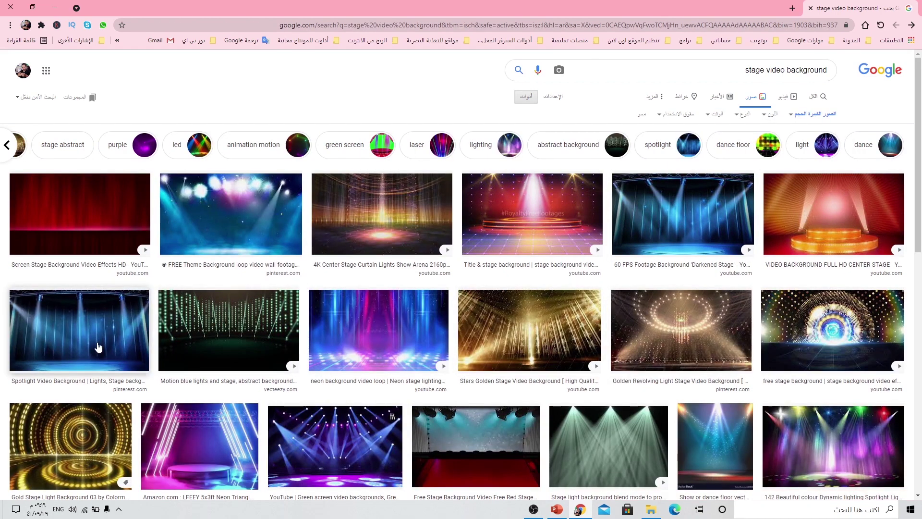
Copy the blue Spotlight Video Background picture and return to PowerPoint.
{"action": "left_click", "coordinate": [98, 348]}
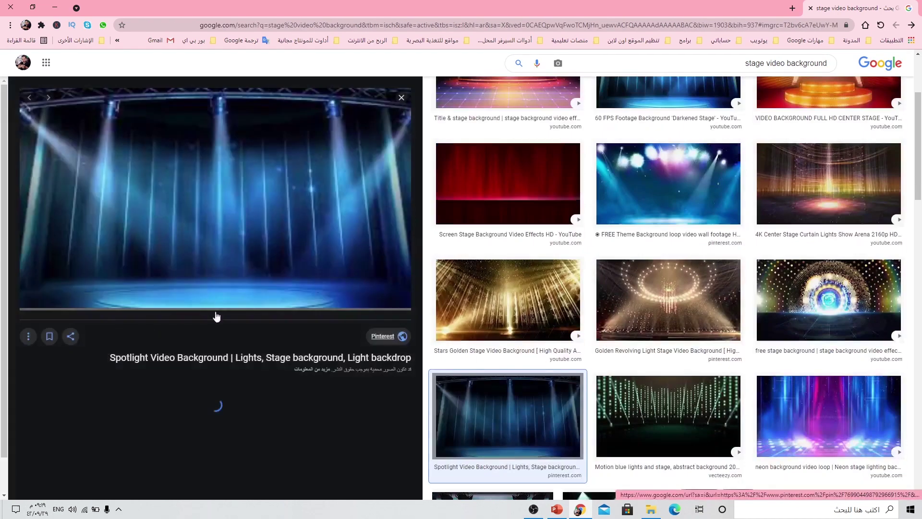
{"action": "right_click", "coordinate": [325, 237]}
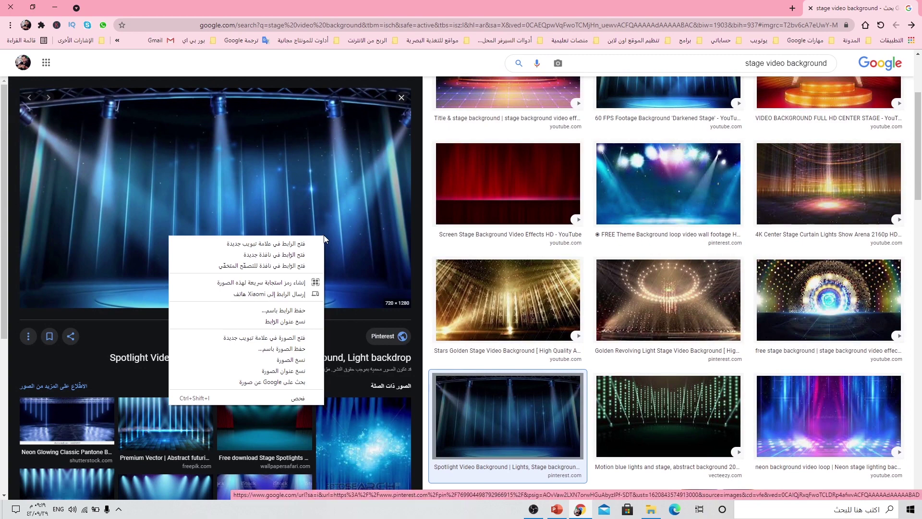
{"action": "left_click", "coordinate": [289, 360]}
{"action": "left_click", "coordinate": [557, 511]}
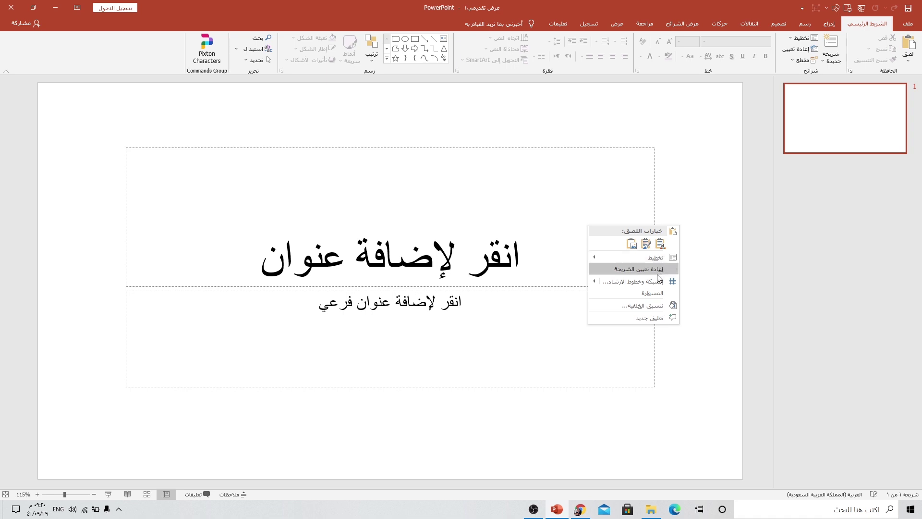
Make slide 1 a Blank layout and position the pasted stage picture to cover it.
{"action": "mouse_move", "coordinate": [634, 257]}
{"action": "left_click", "coordinate": [576, 365]}
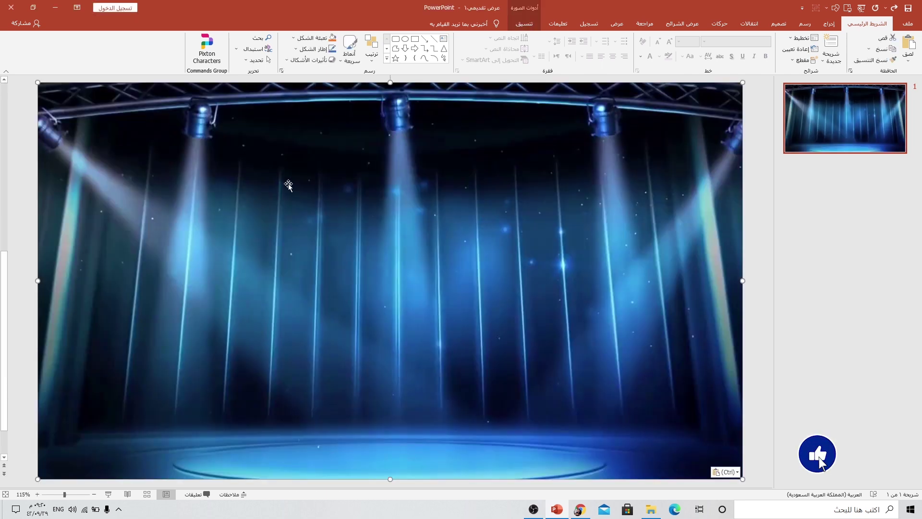
{"action": "scroll", "coordinate": [344, 220], "scroll_direction": "down", "scroll_amount": 4, "text": "ctrl"}
{"action": "mouse_move", "coordinate": [391, 250]}
{"action": "left_mouse_down"}
{"action": "mouse_move", "coordinate": [433, 245]}
{"action": "mouse_move", "coordinate": [394, 250]}
{"action": "left_mouse_up"}
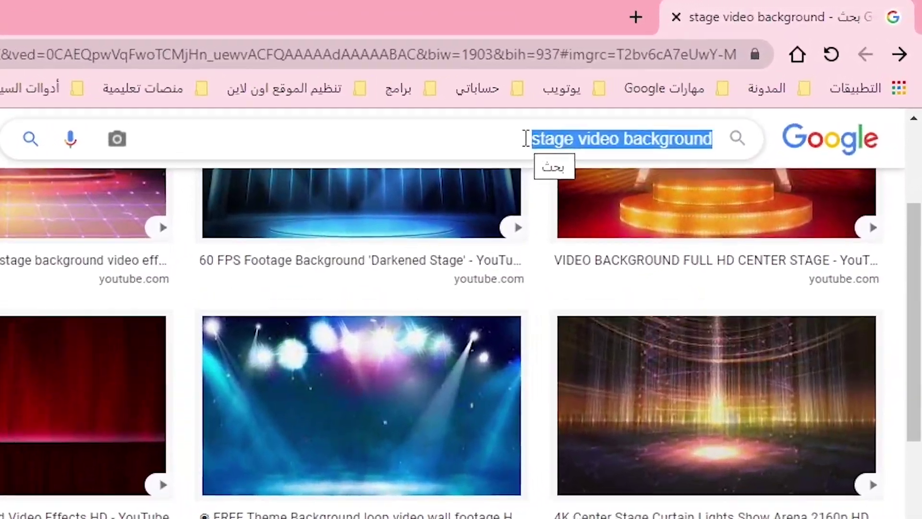
Search Google Images for 'curtain png' and scroll through the results.
{"action": "type", "text": "curtain png"}
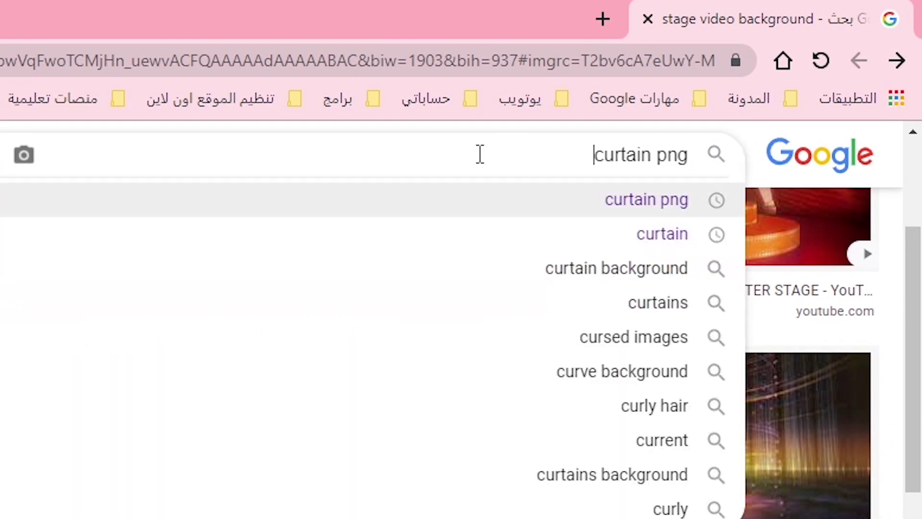
{"action": "key", "text": "Return"}
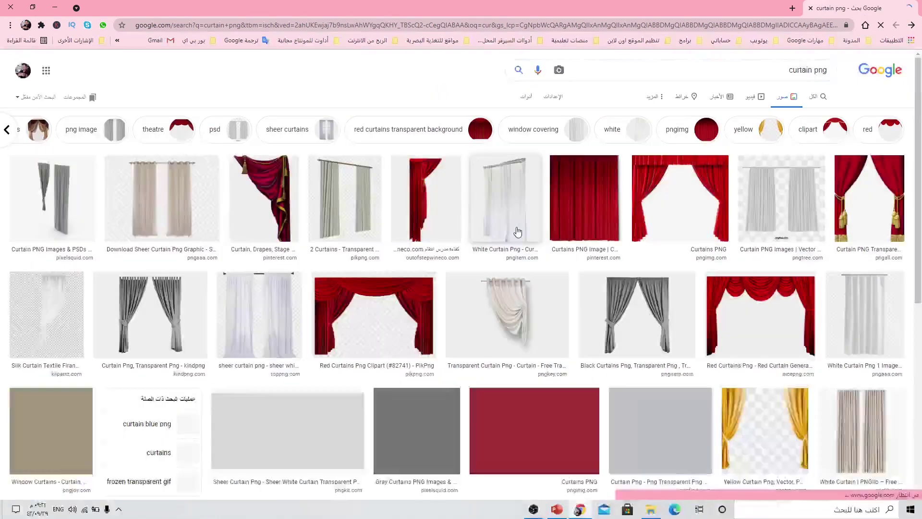
{"action": "scroll", "coordinate": [518, 232], "scroll_direction": "down", "scroll_amount": 2}
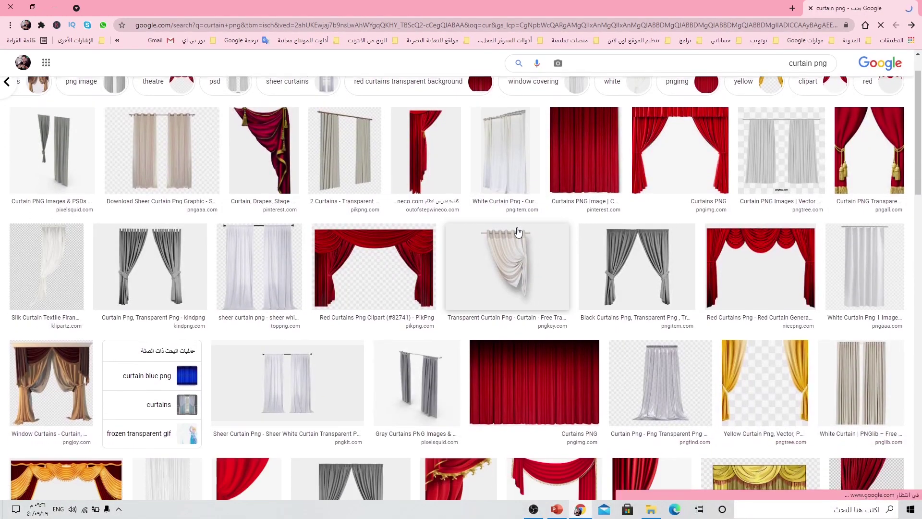
{"action": "scroll", "coordinate": [518, 232], "scroll_direction": "up", "scroll_amount": 2}
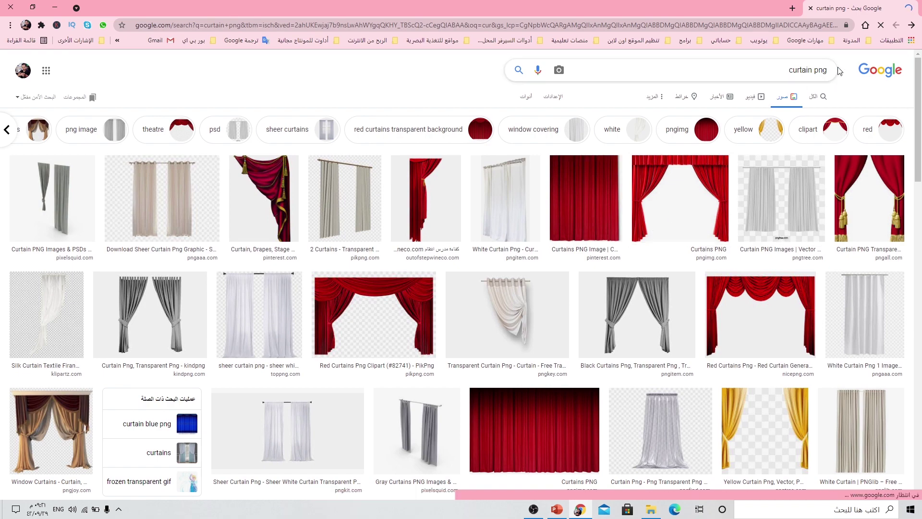
{"action": "scroll", "coordinate": [603, 310], "scroll_direction": "down", "scroll_amount": 2}
{"action": "scroll", "coordinate": [604, 308], "scroll_direction": "down", "scroll_amount": 4}
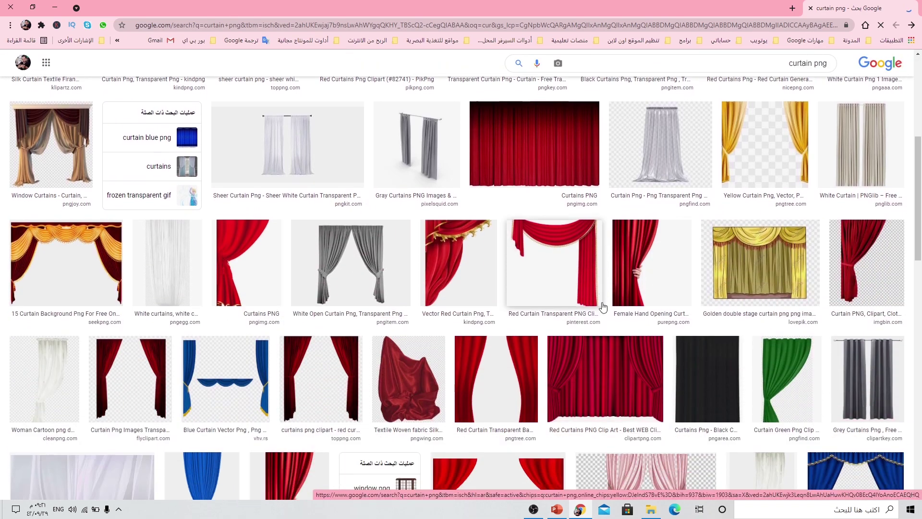
{"action": "scroll", "coordinate": [604, 307], "scroll_direction": "down", "scroll_amount": 1}
{"action": "scroll", "coordinate": [446, 331], "scroll_direction": "down", "scroll_amount": 2}
{"action": "scroll", "coordinate": [446, 332], "scroll_direction": "down", "scroll_amount": 2}
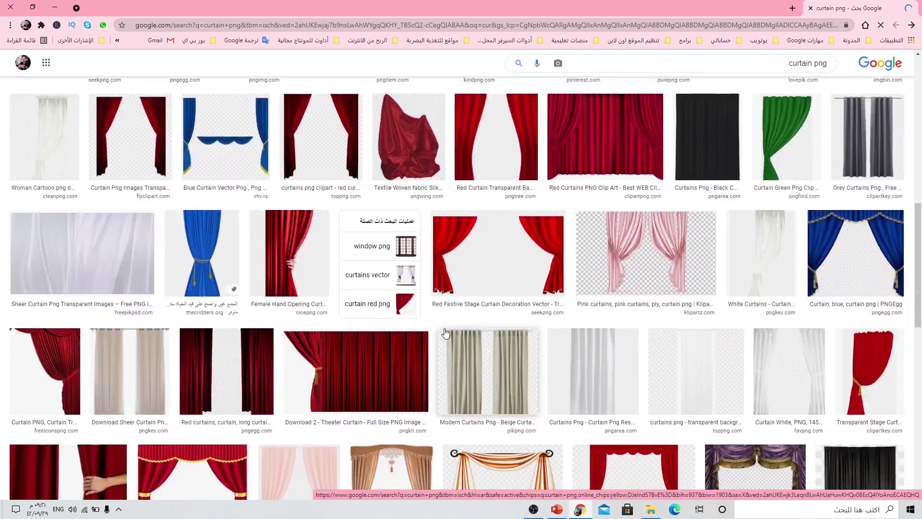
{"action": "scroll", "coordinate": [446, 331], "scroll_direction": "down", "scroll_amount": 4}
{"action": "scroll", "coordinate": [447, 330], "scroll_direction": "up", "scroll_amount": 4}
{"action": "scroll", "coordinate": [449, 327], "scroll_direction": "up", "scroll_amount": 5}
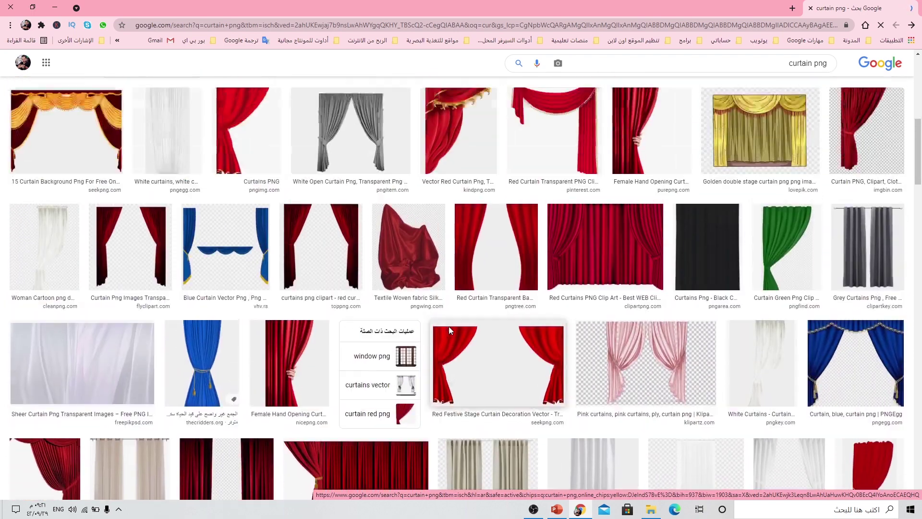
{"action": "scroll", "coordinate": [452, 322], "scroll_direction": "up", "scroll_amount": 3}
{"action": "scroll", "coordinate": [461, 310], "scroll_direction": "up", "scroll_amount": 3}
Copy the red Curtains PNG picture from its preview.
{"action": "left_click", "coordinate": [534, 239]}
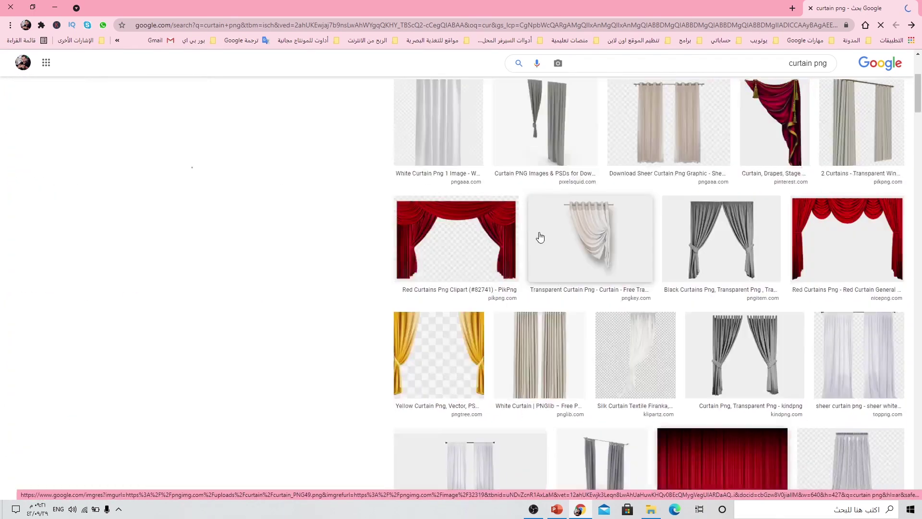
{"action": "right_click", "coordinate": [261, 223]}
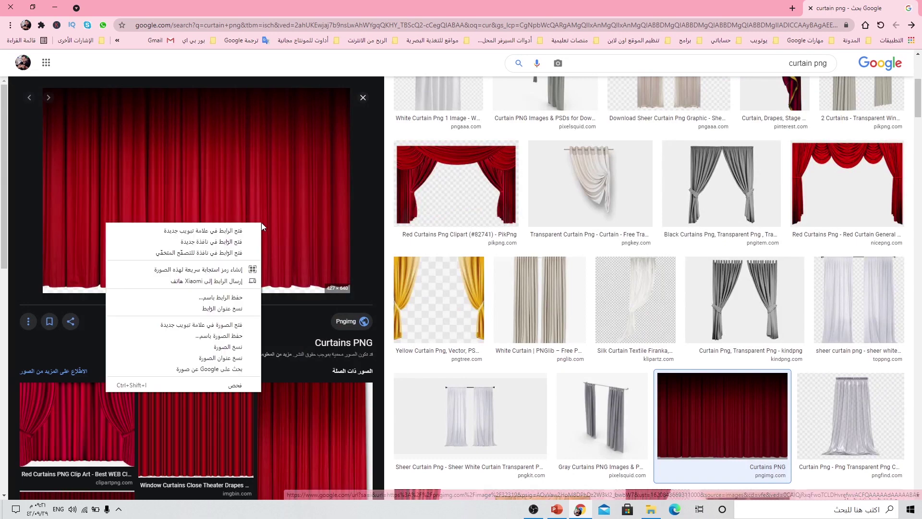
{"action": "left_click", "coordinate": [211, 347]}
Add a new blank slide and drag it ahead of the stage slide.
{"action": "left_click", "coordinate": [557, 509]}
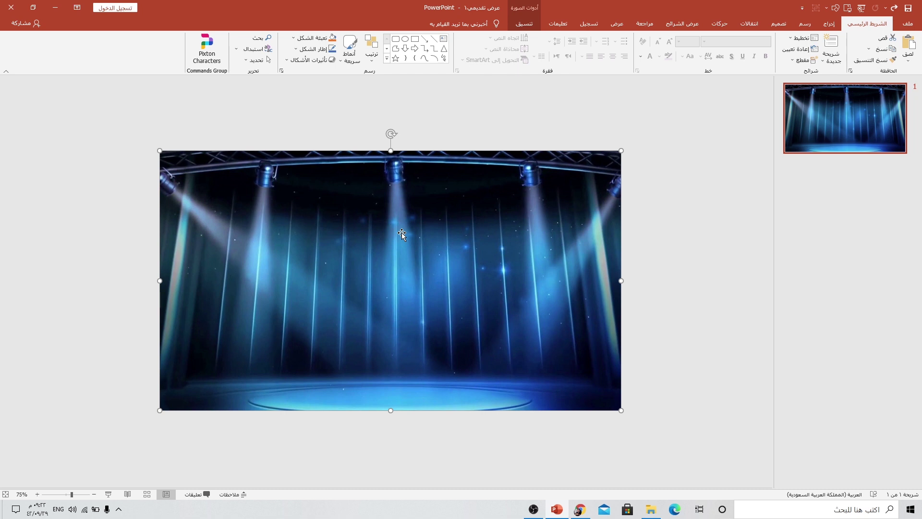
{"action": "right_click", "coordinate": [872, 138]}
{"action": "left_click", "coordinate": [851, 194]}
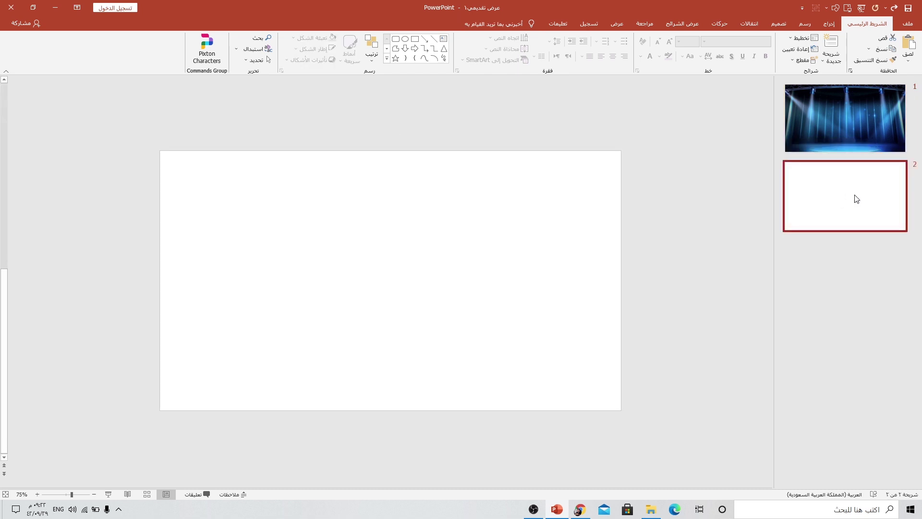
{"action": "left_click_drag", "start_coordinate": [857, 120], "coordinate": [855, 93]}
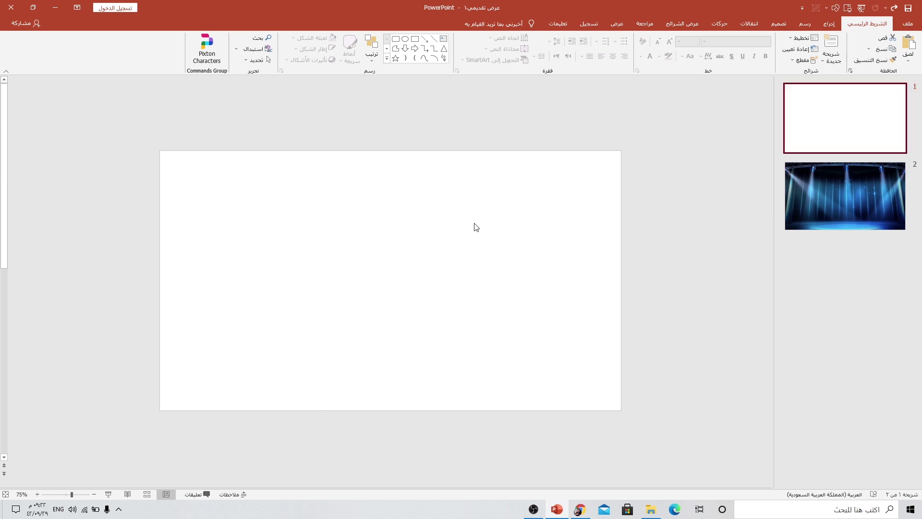
Paste the red curtain picture onto slide 1 and stretch it to fill the slide.
{"action": "key", "text": "ctrl+v"}
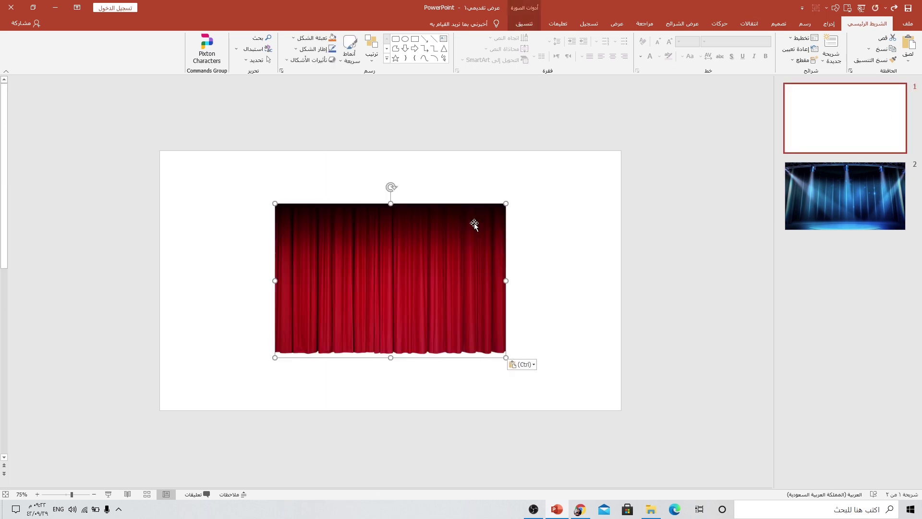
{"action": "left_click_drag", "start_coordinate": [405, 255], "coordinate": [291, 203]}
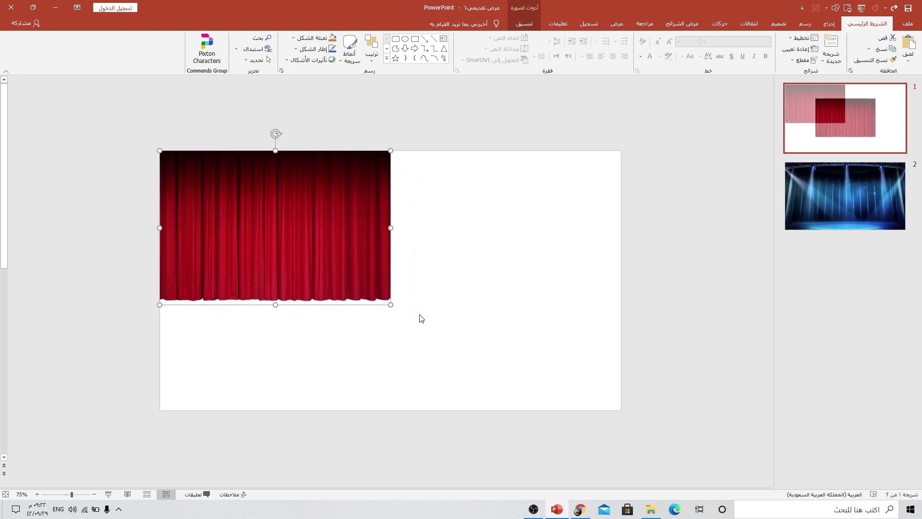
{"action": "left_click_drag", "start_coordinate": [390, 301], "coordinate": [556, 372]}
{"action": "left_click_drag", "start_coordinate": [557, 284], "coordinate": [622, 278]}
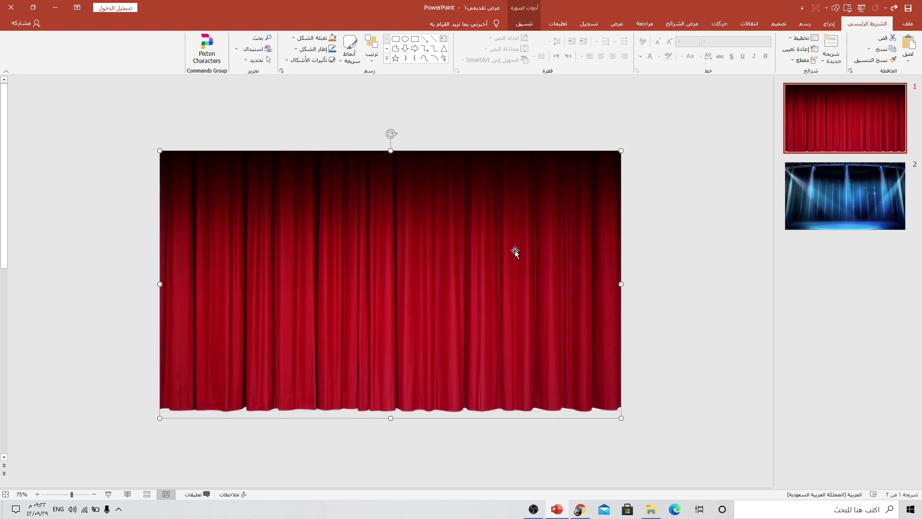
{"action": "key", "text": "Escape"}
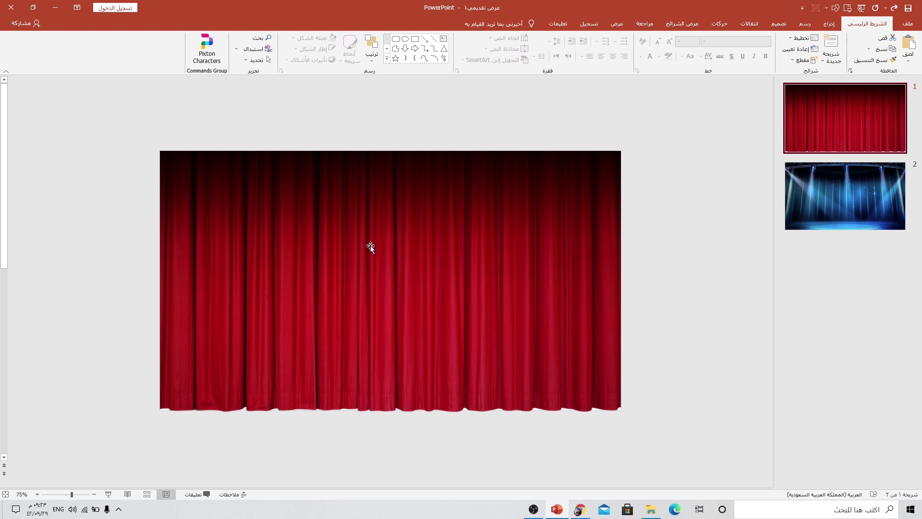
Apply a 6-second Curtains transition to stage slide 2, then insert blank slide 3 after it.
{"action": "left_click", "coordinate": [832, 184]}
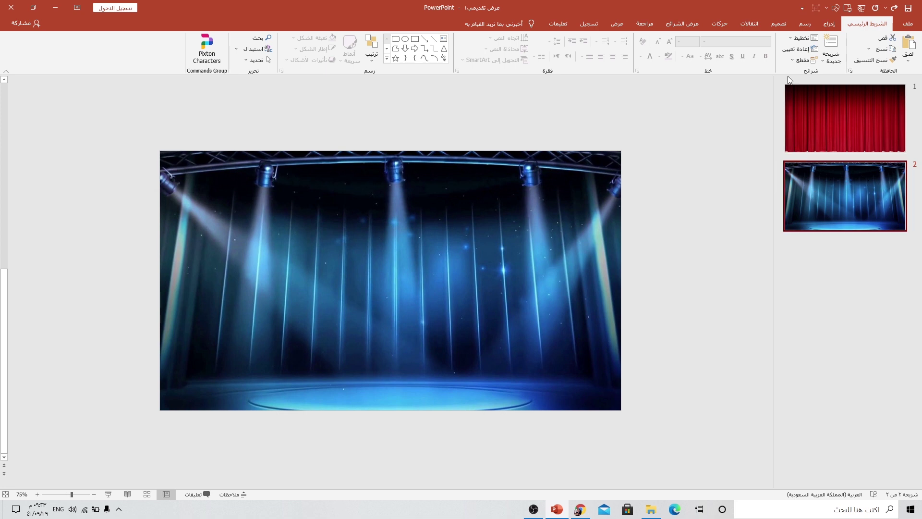
{"action": "left_click", "coordinate": [749, 23]}
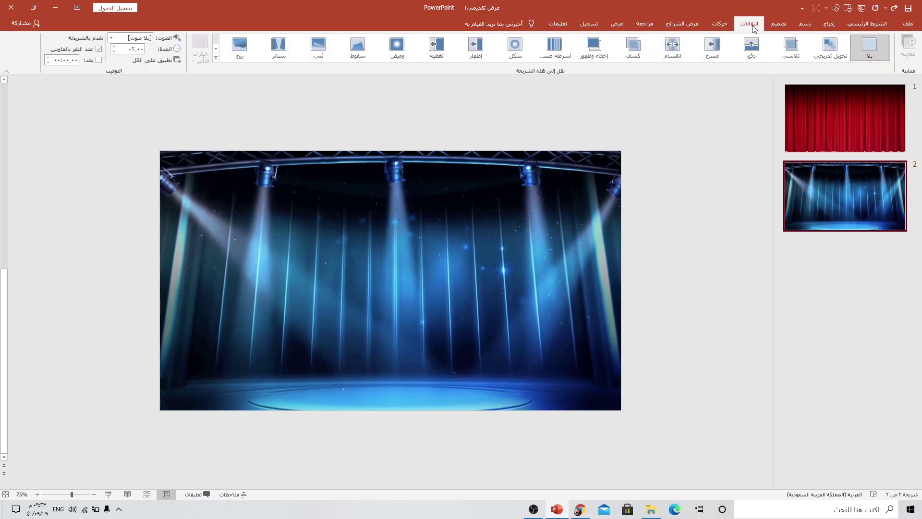
{"action": "left_click", "coordinate": [279, 46]}
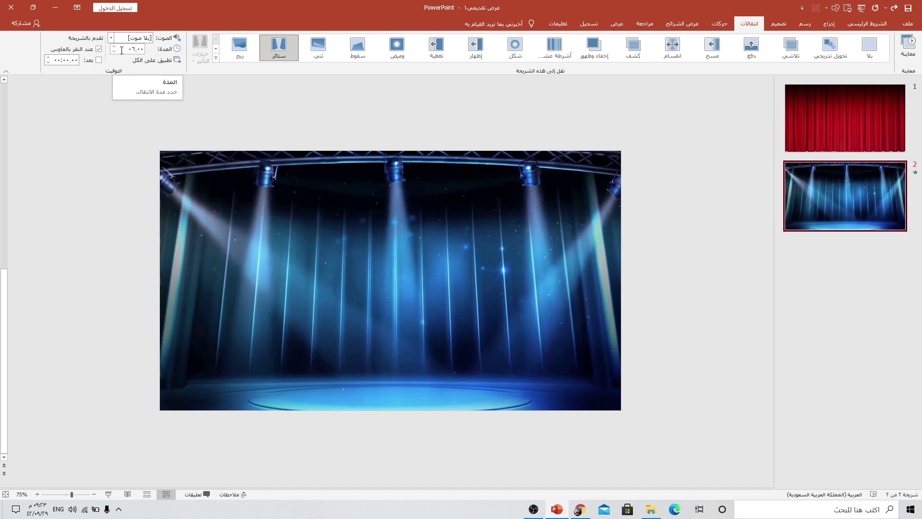
{"action": "right_click", "coordinate": [853, 218]}
{"action": "left_click", "coordinate": [840, 270]}
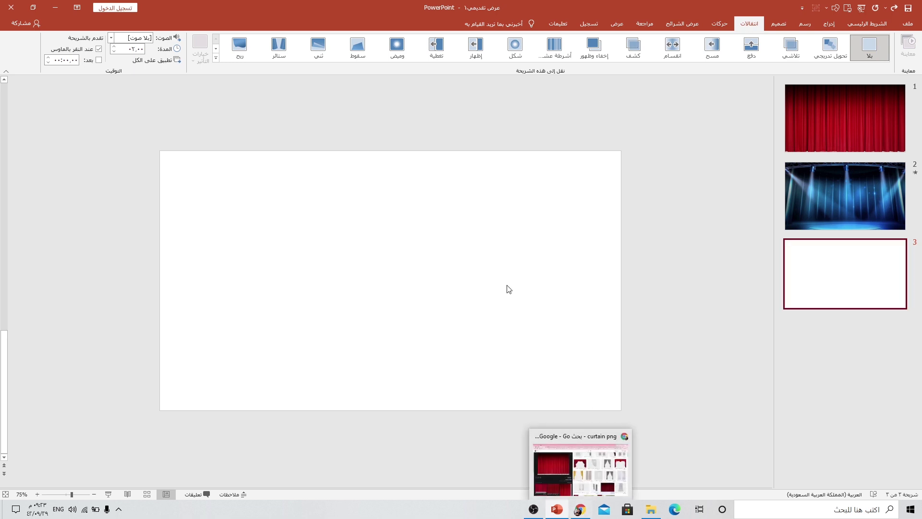
Search Online Pictures for 'curtain png' and browse the results.
{"action": "left_click", "coordinate": [831, 27]}
{"action": "left_click", "coordinate": [849, 58]}
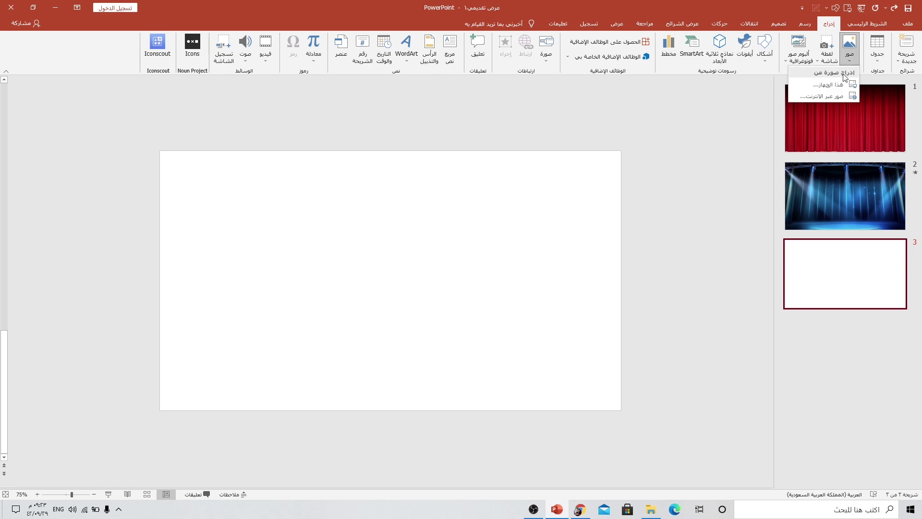
{"action": "left_click", "coordinate": [831, 99]}
{"action": "type", "text": "cun p"}
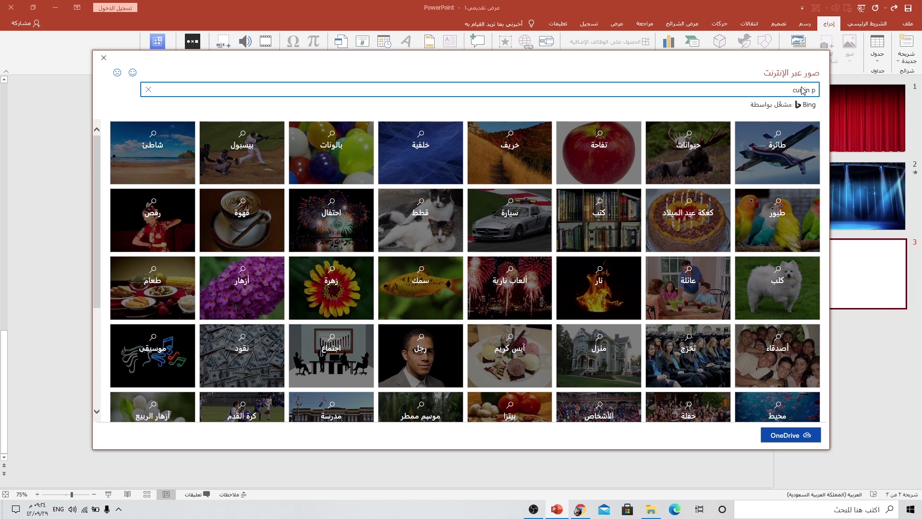
{"action": "type", "text": "ng"}
{"action": "key", "text": "Return"}
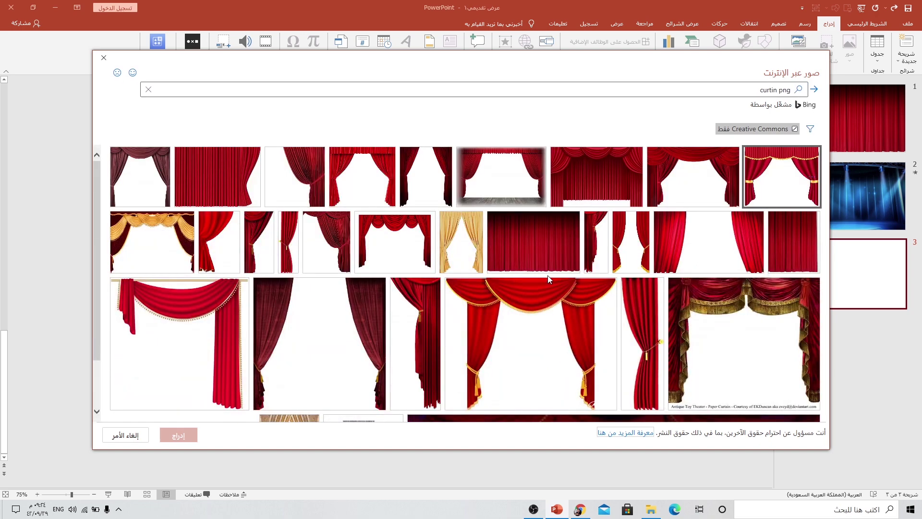
{"action": "scroll", "coordinate": [549, 279], "scroll_direction": "down", "scroll_amount": 2}
{"action": "scroll", "coordinate": [549, 279], "scroll_direction": "down", "scroll_amount": 3}
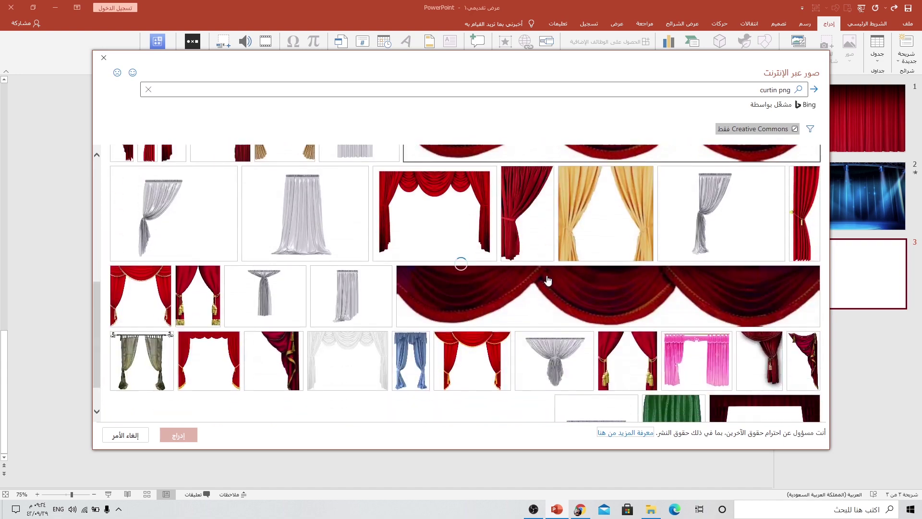
{"action": "scroll", "coordinate": [549, 279], "scroll_direction": "down", "scroll_amount": 1}
{"action": "scroll", "coordinate": [549, 278], "scroll_direction": "down", "scroll_amount": 3}
{"action": "scroll", "coordinate": [549, 278], "scroll_direction": "up", "scroll_amount": 5}
{"action": "scroll", "coordinate": [548, 277], "scroll_direction": "up", "scroll_amount": 2}
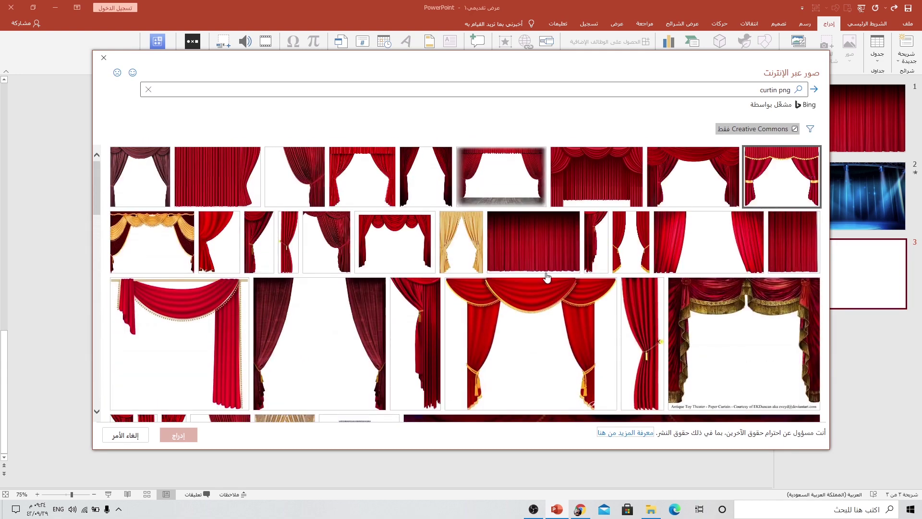
Insert the draped red curtain, stretch it to both slide edges, and add blank slide 4.
{"action": "left_click", "coordinate": [617, 175]}
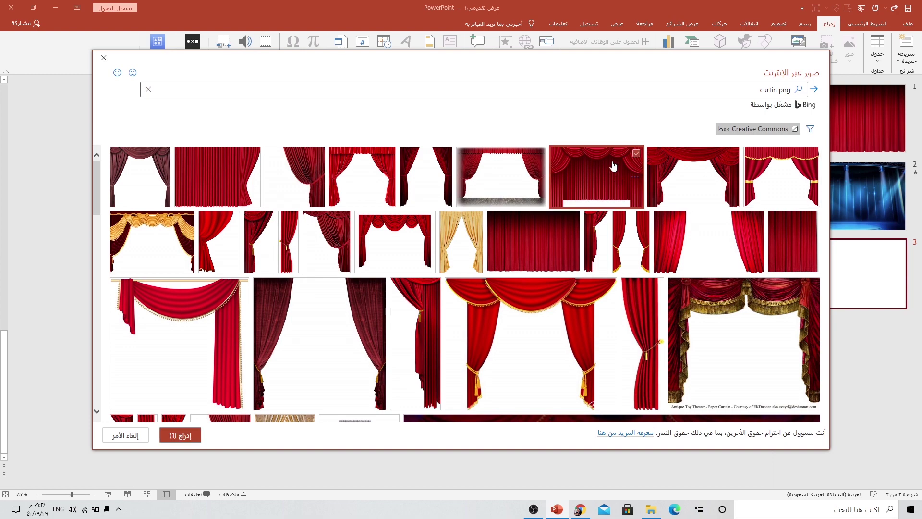
{"action": "left_click", "coordinate": [181, 436]}
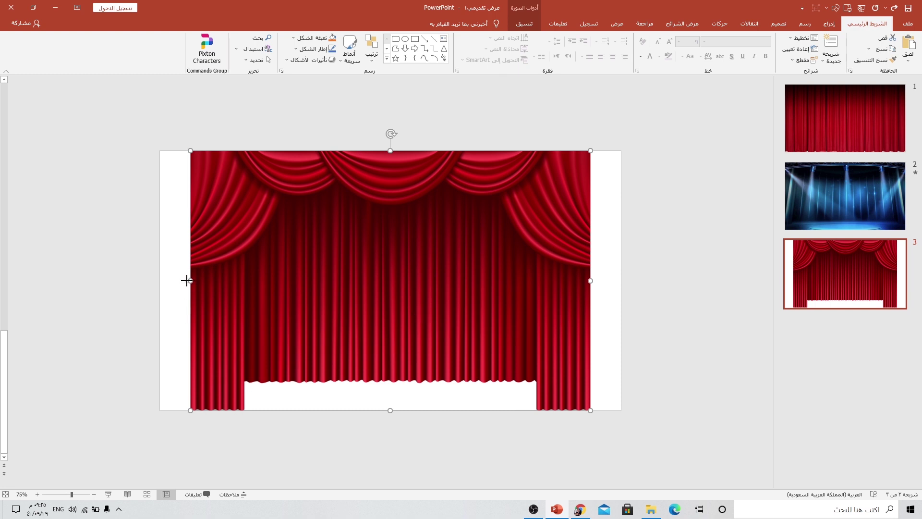
{"action": "left_click_drag", "start_coordinate": [186, 281], "coordinate": [160, 280]}
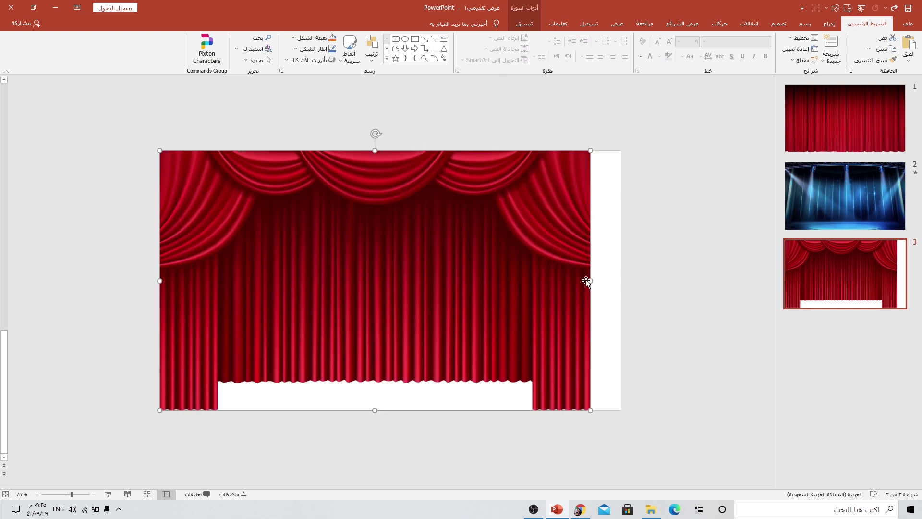
{"action": "left_click_drag", "start_coordinate": [590, 281], "coordinate": [621, 281]}
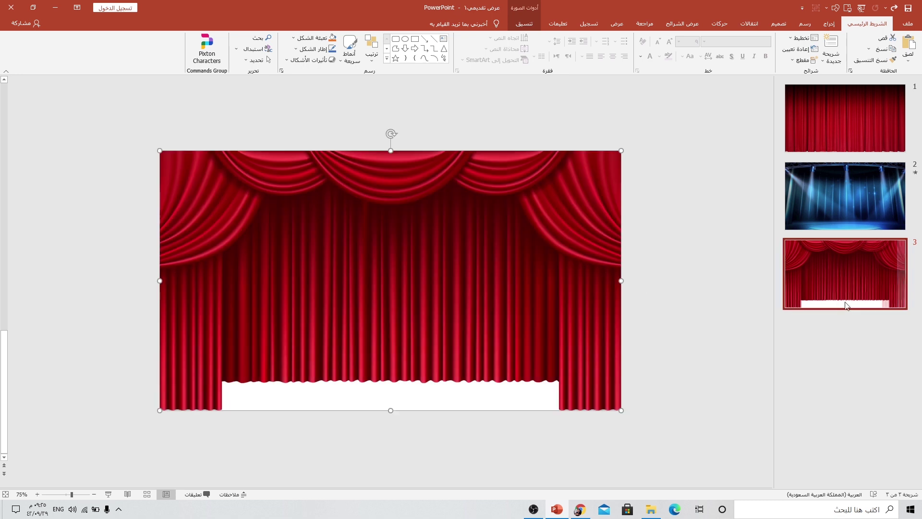
{"action": "right_click", "coordinate": [846, 306]}
{"action": "left_click", "coordinate": [822, 352]}
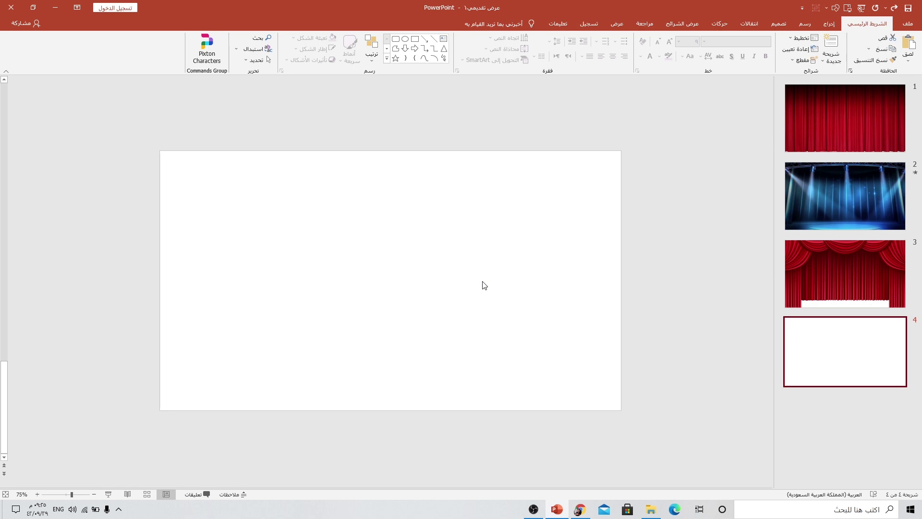
Return to the 'stage video background' image results in Chrome and scroll through them.
{"action": "left_click", "coordinate": [581, 509]}
{"action": "left_click", "coordinate": [915, 27]}
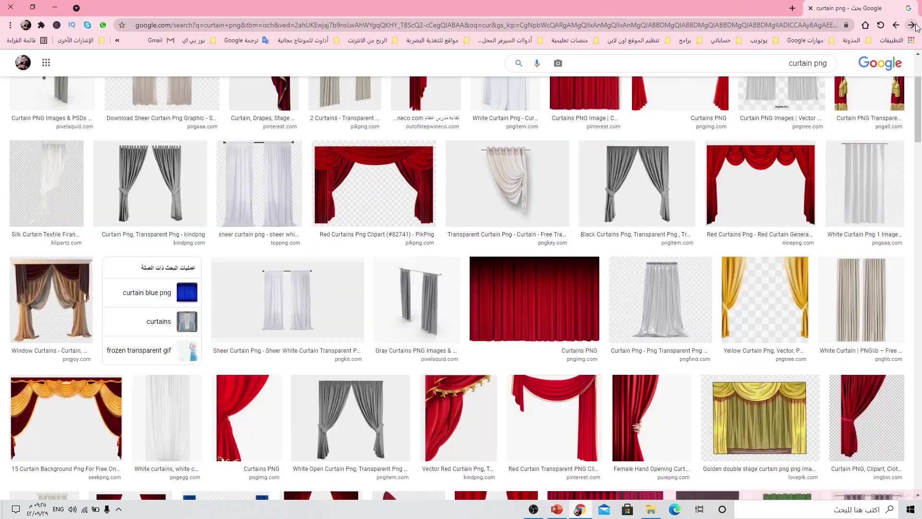
{"action": "left_click", "coordinate": [915, 27]}
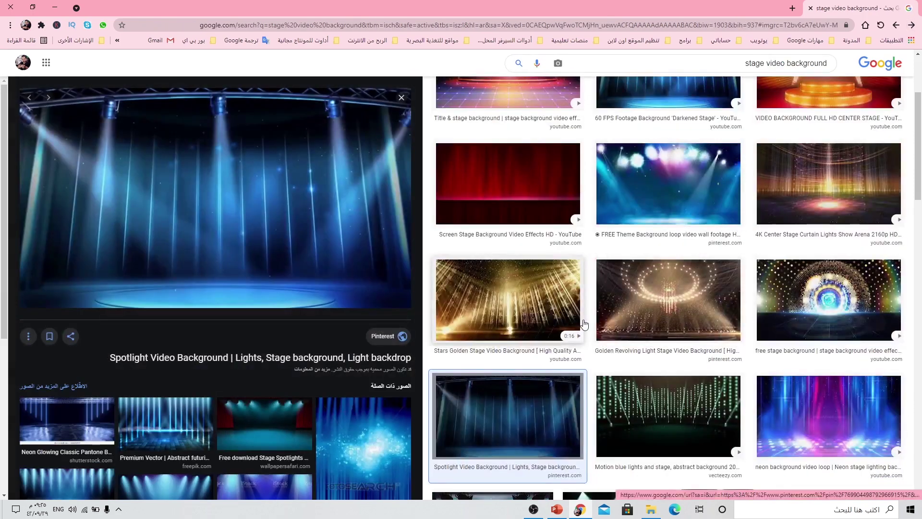
{"action": "scroll", "coordinate": [763, 267], "scroll_direction": "down", "scroll_amount": 3}
{"action": "scroll", "coordinate": [720, 269], "scroll_direction": "down", "scroll_amount": 3}
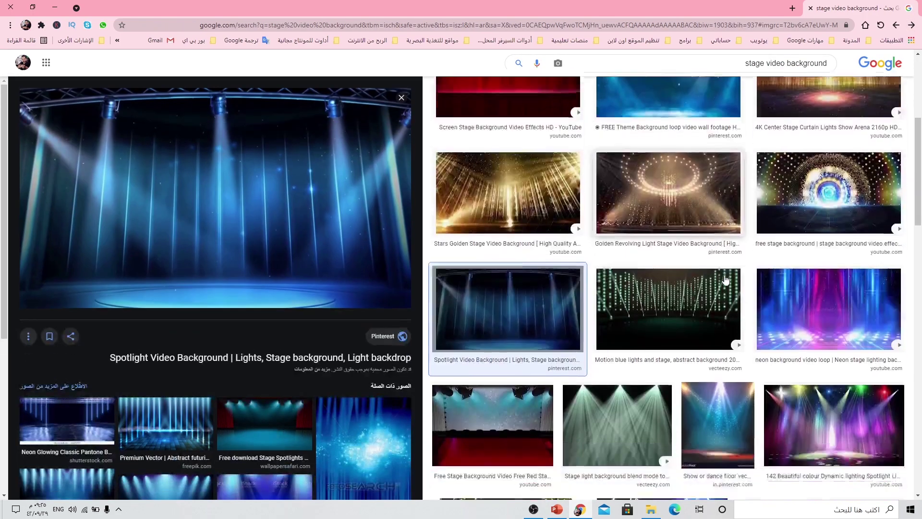
{"action": "scroll", "coordinate": [625, 250], "scroll_direction": "down", "scroll_amount": 2}
{"action": "scroll", "coordinate": [547, 236], "scroll_direction": "down", "scroll_amount": 2}
Copy the red-floored stage picture and paste it onto slide 4.
{"action": "left_click", "coordinate": [488, 158]}
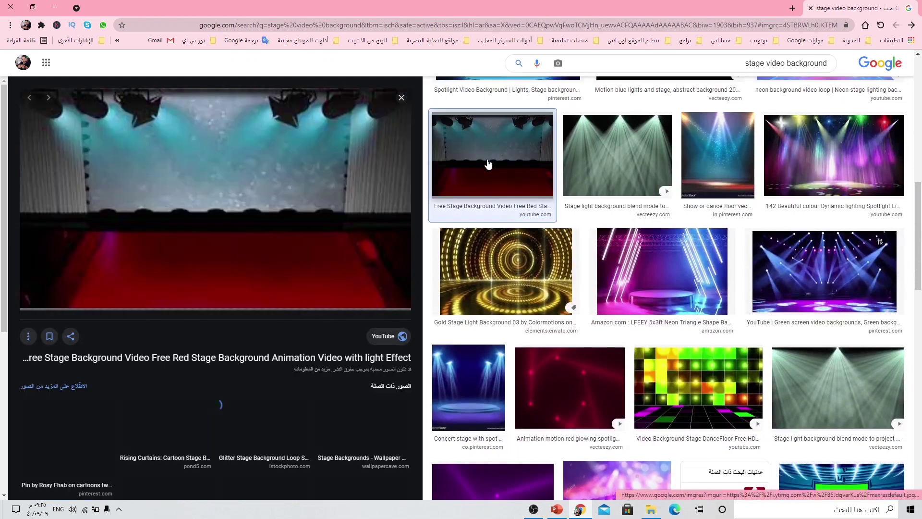
{"action": "right_click", "coordinate": [307, 234]}
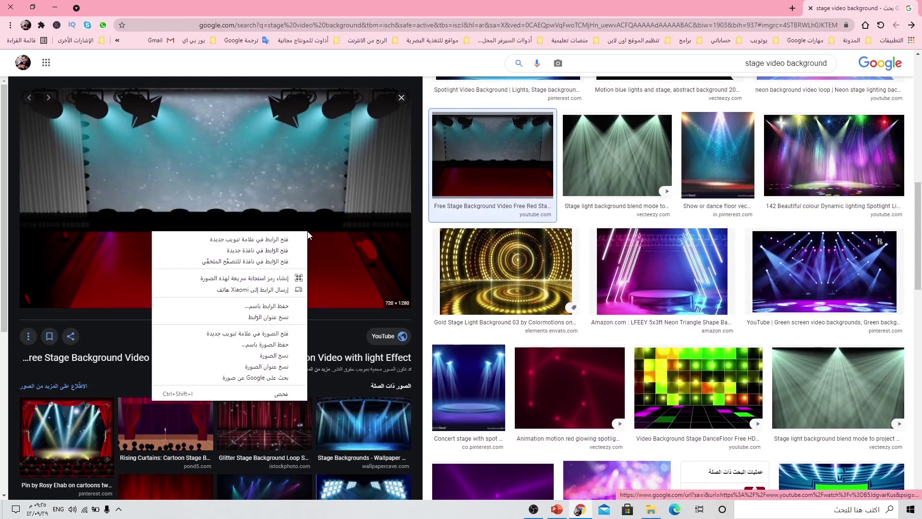
{"action": "left_click", "coordinate": [272, 355]}
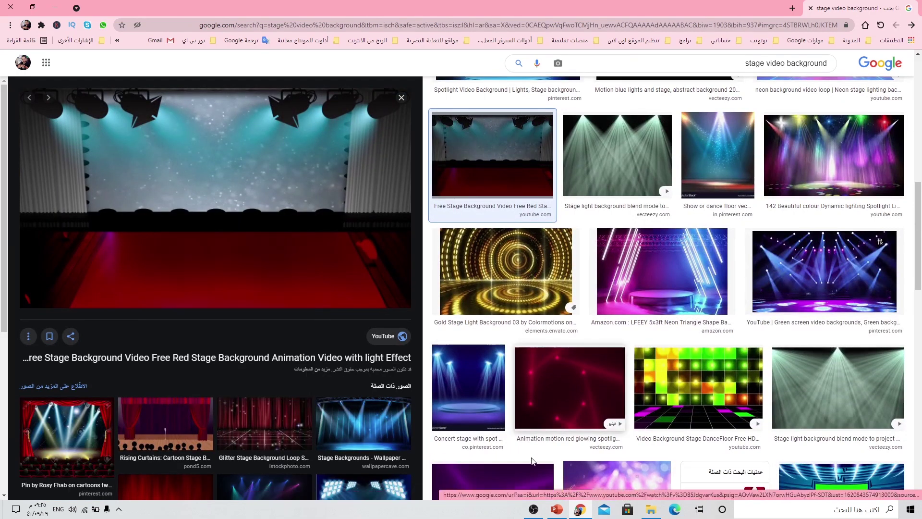
{"action": "left_click", "coordinate": [558, 509]}
{"action": "key", "text": "ctrl+v"}
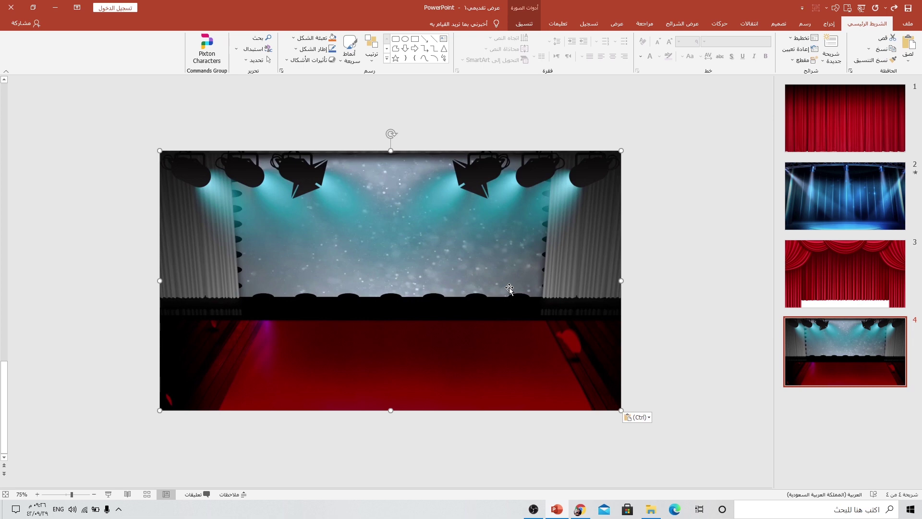
Give slide 4 with the red-floored stage picture a Curtains transition, then return to slide 1.
{"action": "left_click", "coordinate": [887, 341]}
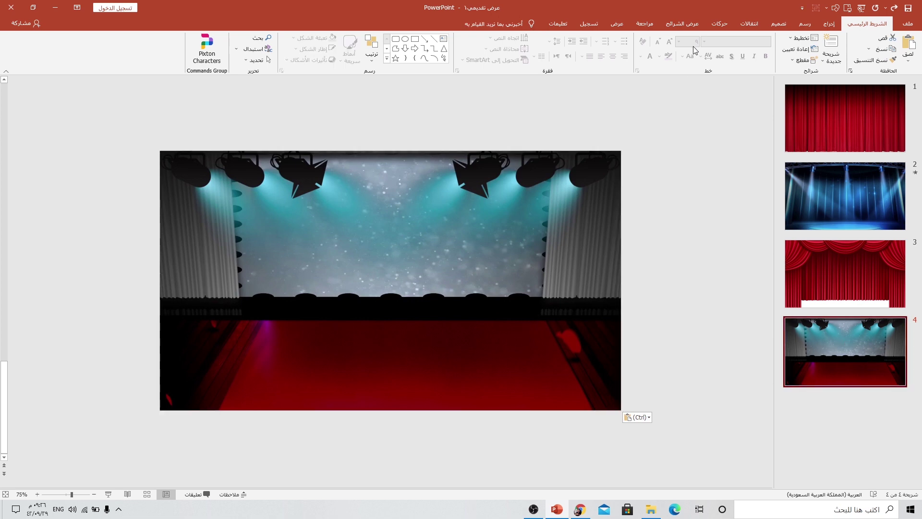
{"action": "left_click", "coordinate": [750, 27]}
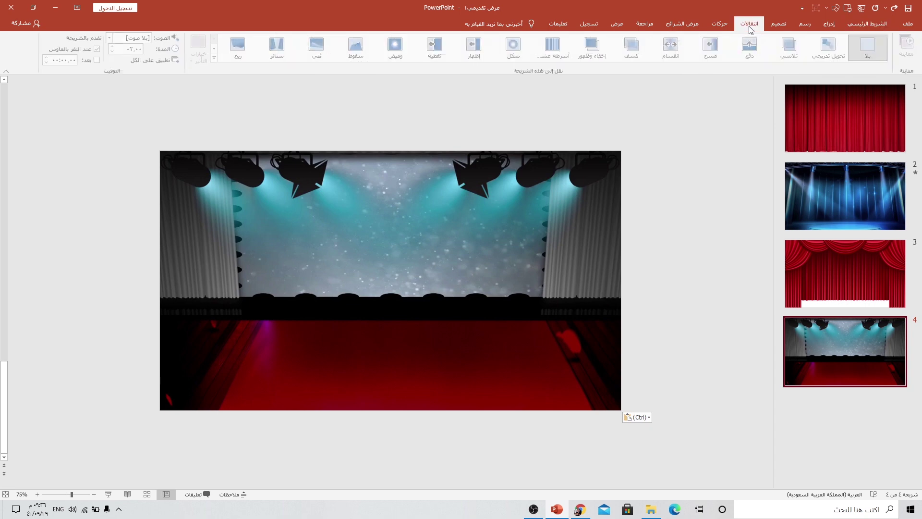
{"action": "left_click", "coordinate": [287, 57]}
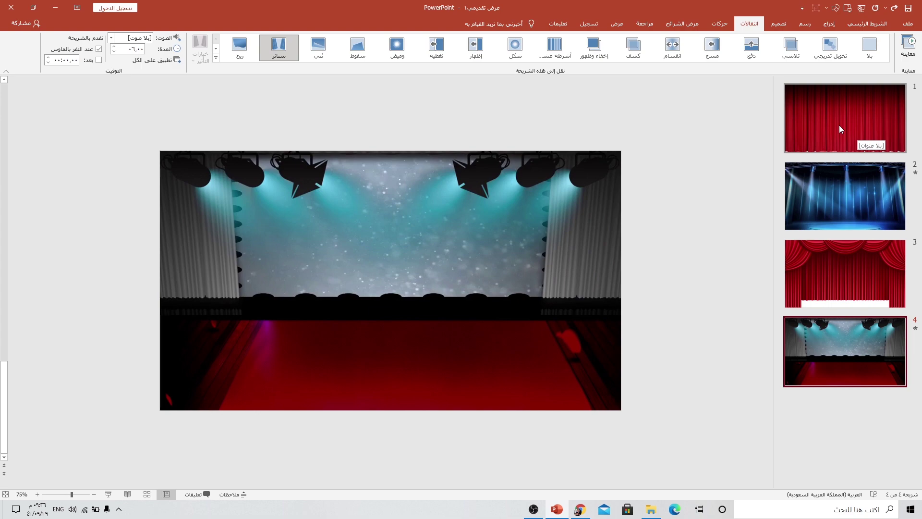
{"action": "left_click", "coordinate": [840, 127]}
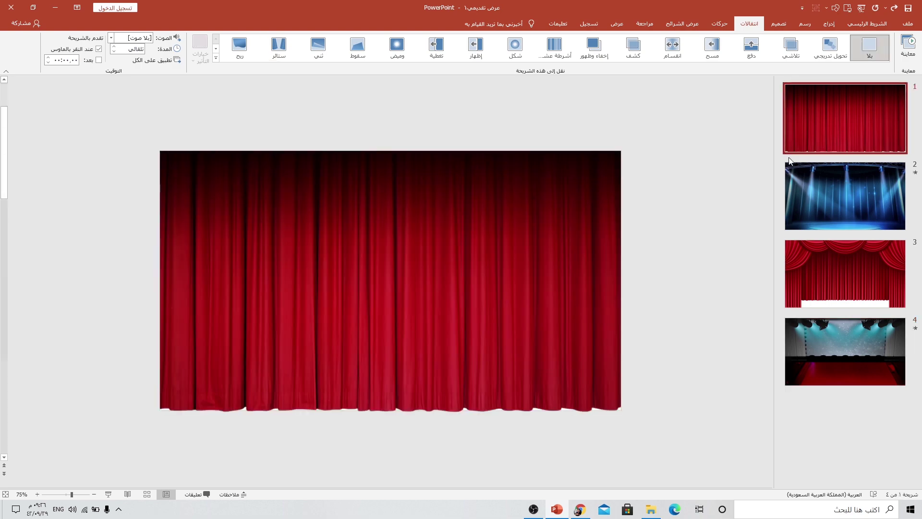
Run the show from slide 1 to watch both curtain reveals, then exit with Esc.
{"action": "left_click", "coordinate": [107, 492]}
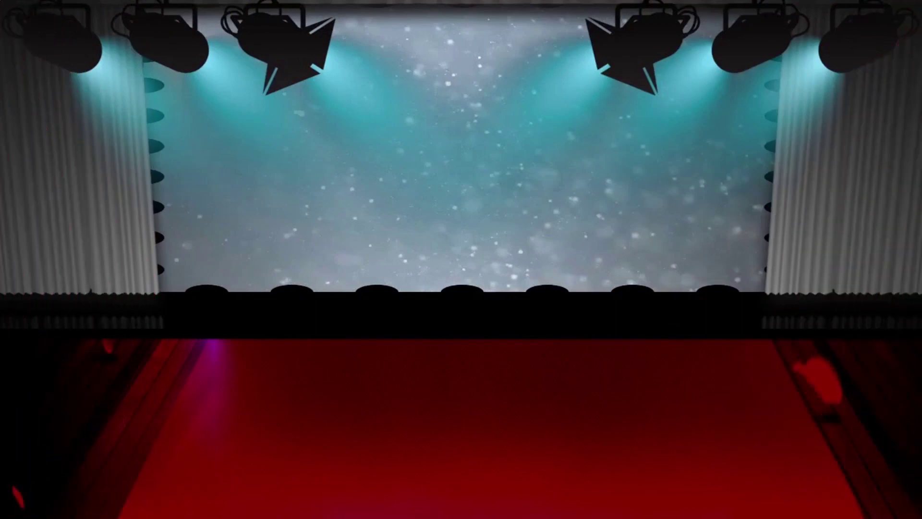
{"action": "key", "text": "Escape"}
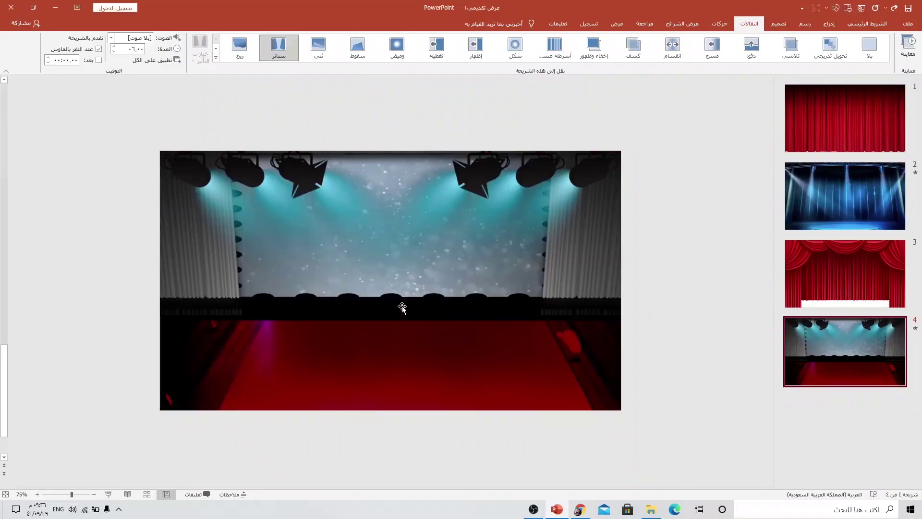